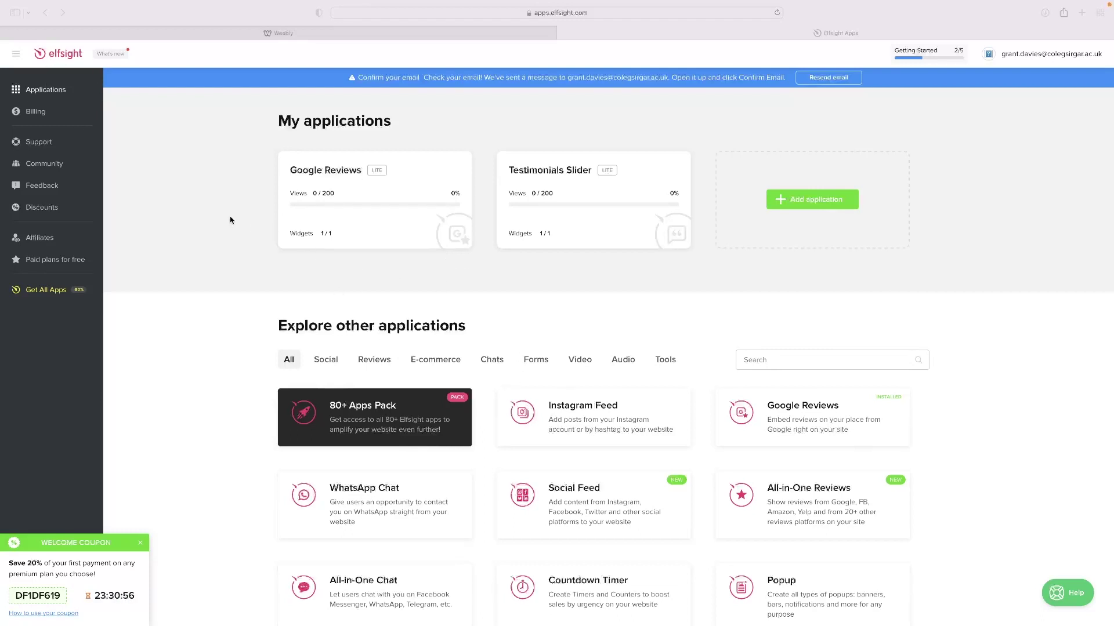
Collapse the welcome coupon and glance over the list of available applications
{"action": "left_click", "coordinate": [140, 543]}
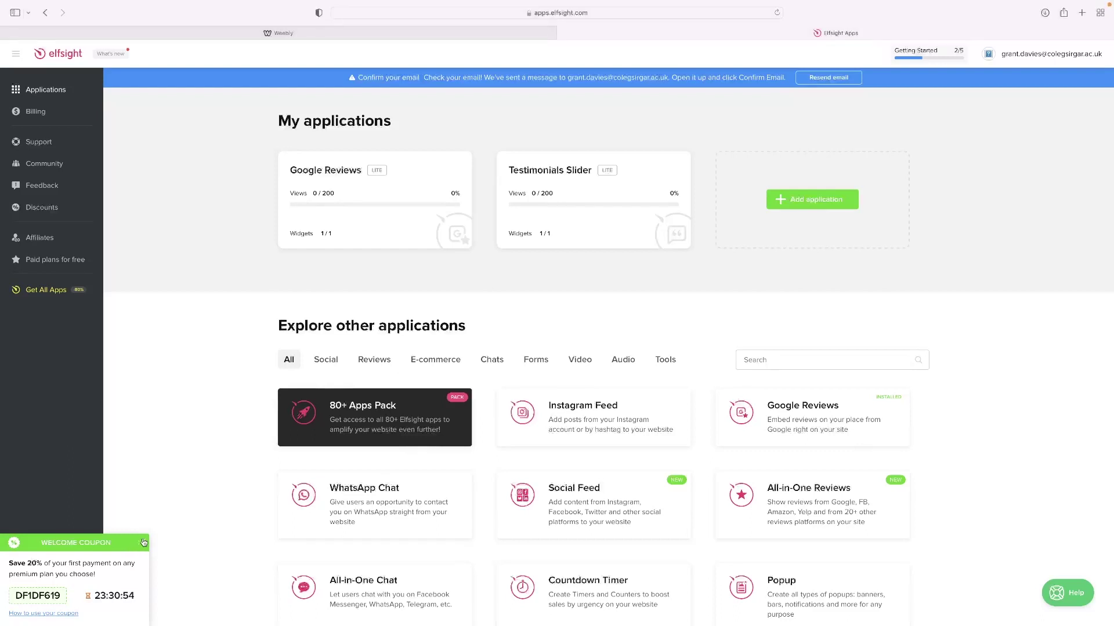
{"action": "left_click", "coordinate": [140, 544]}
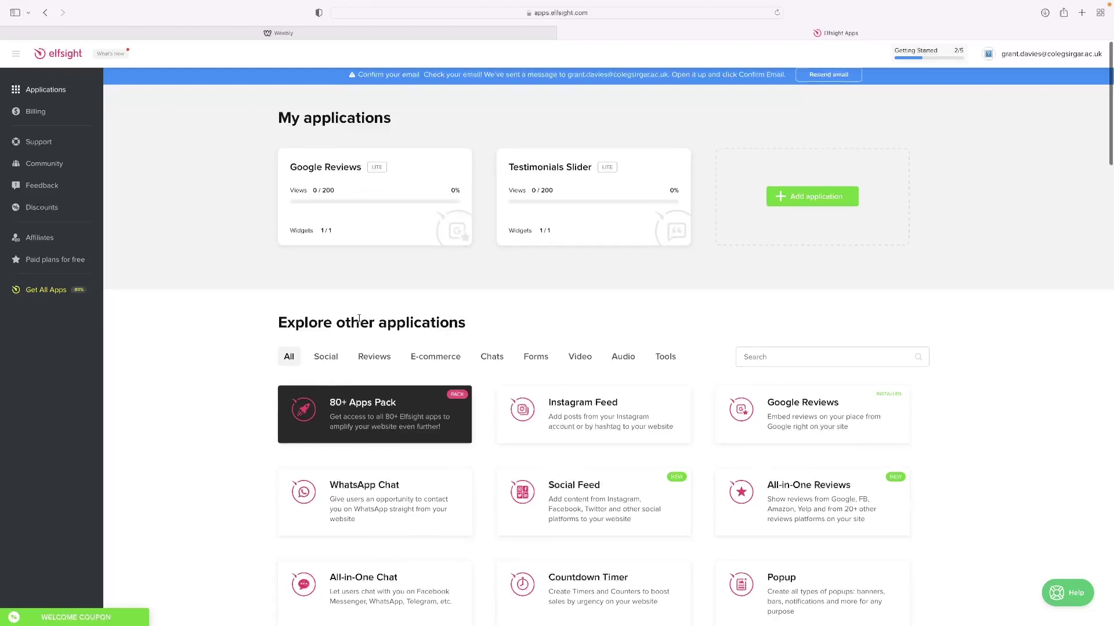
{"action": "scroll", "coordinate": [360, 319], "scroll_direction": "down", "scroll_amount": 3}
{"action": "scroll", "coordinate": [360, 319], "scroll_direction": "up", "scroll_amount": 3}
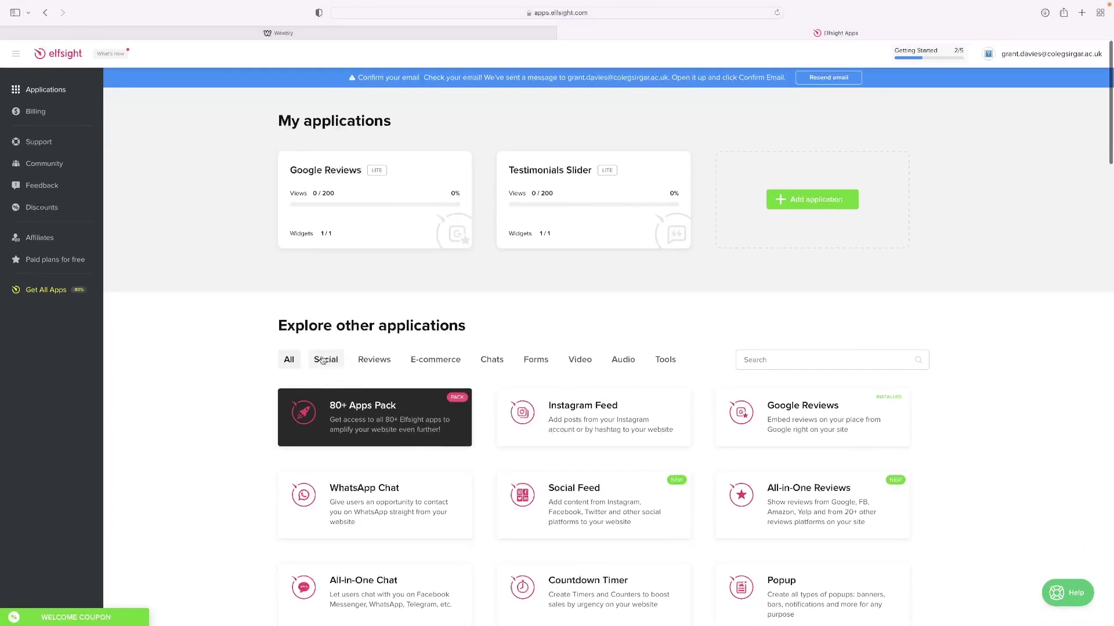
Browse the applications in the Social category
{"action": "left_click", "coordinate": [331, 364]}
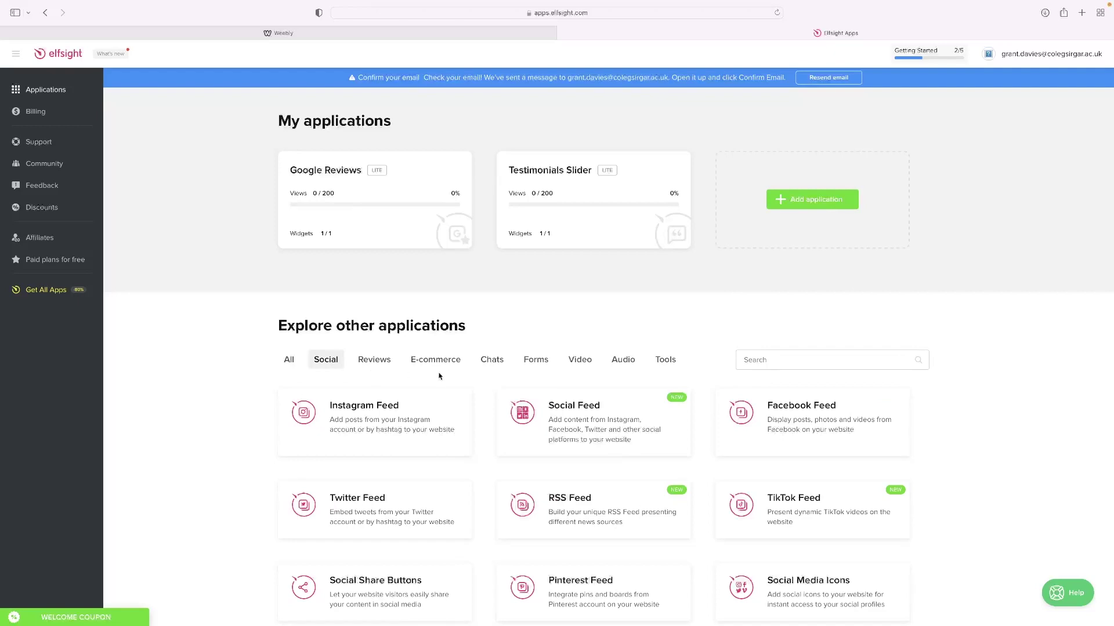
{"action": "scroll", "coordinate": [439, 377], "scroll_direction": "down", "scroll_amount": 3}
{"action": "scroll", "coordinate": [441, 348], "scroll_direction": "up", "scroll_amount": 3}
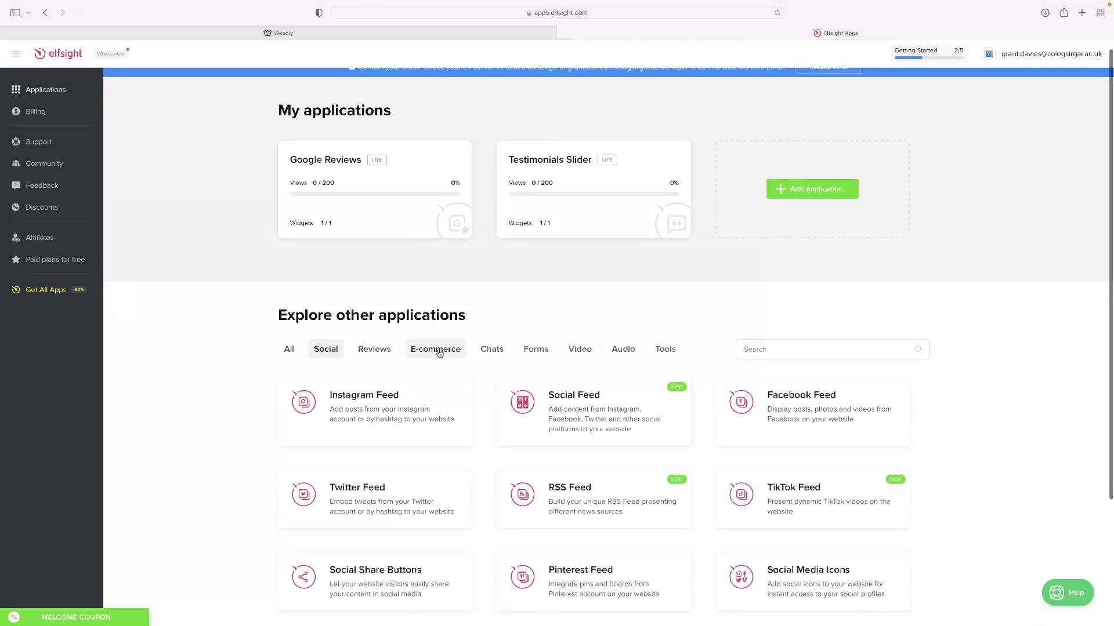
Filter the applications to the Reviews category and start creating a Google Reviews widget
{"action": "left_click", "coordinate": [439, 354]}
{"action": "left_click", "coordinate": [374, 349]}
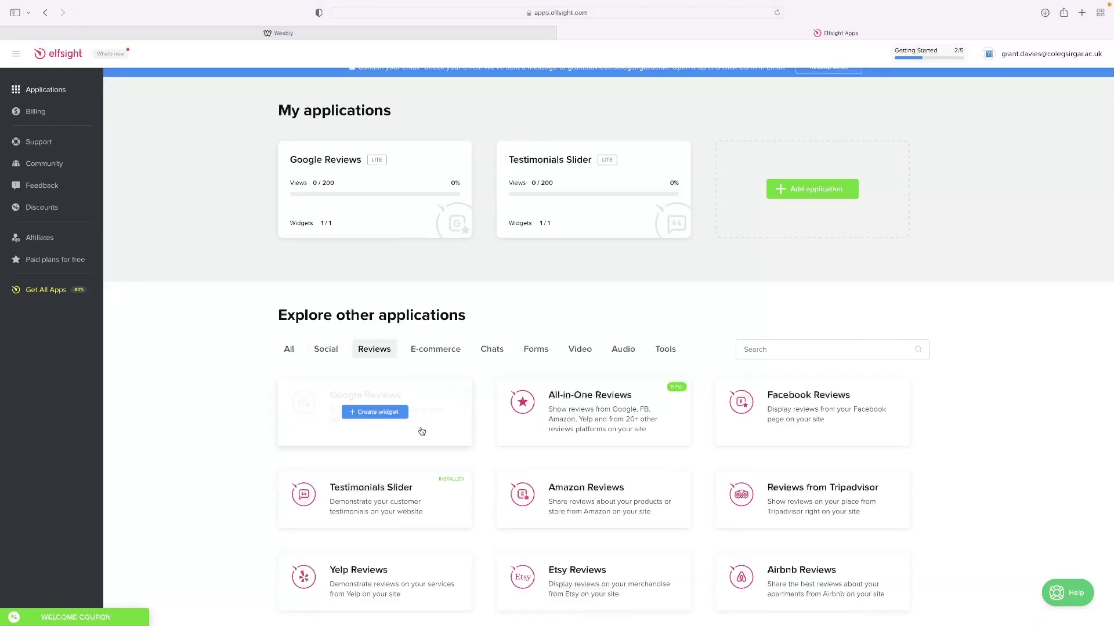
{"action": "mouse_move", "coordinate": [374, 413]}
{"action": "left_click", "coordinate": [373, 412]}
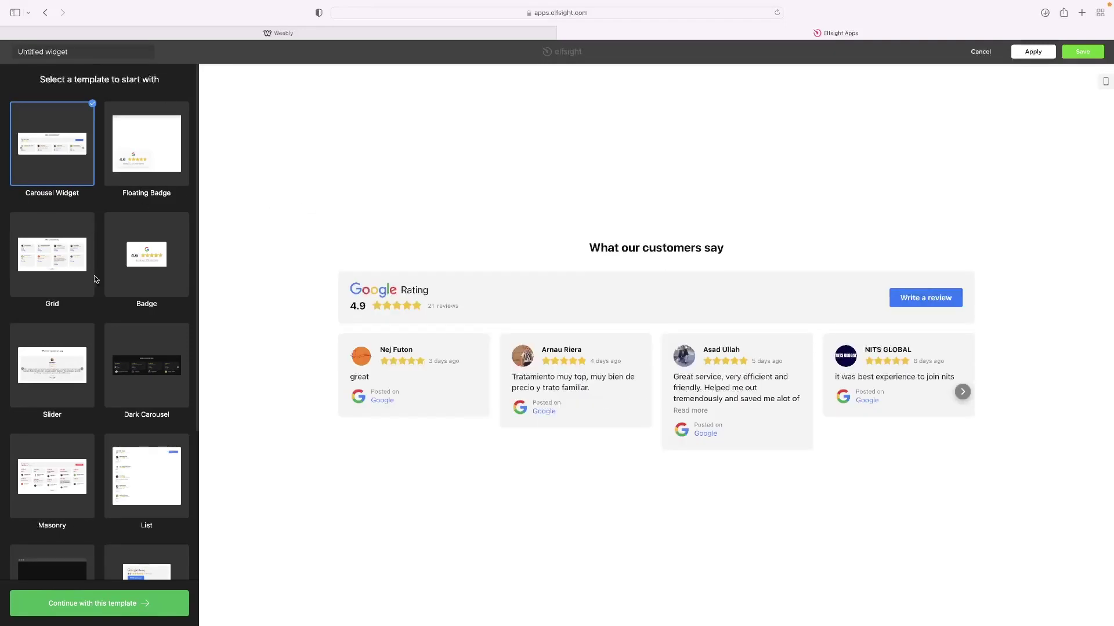
Look through the widget templates, choose the Grid template and continue with it
{"action": "scroll", "coordinate": [134, 288], "scroll_direction": "down", "scroll_amount": 4}
{"action": "scroll", "coordinate": [122, 289], "scroll_direction": "up", "scroll_amount": 5}
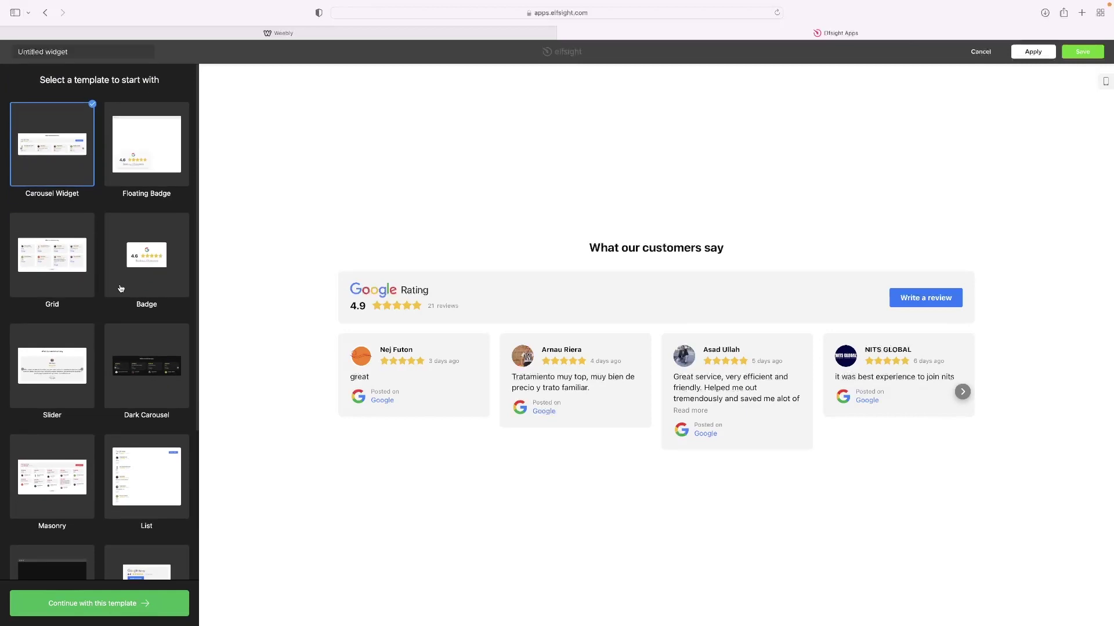
{"action": "scroll", "coordinate": [113, 288], "scroll_direction": "down", "scroll_amount": 4}
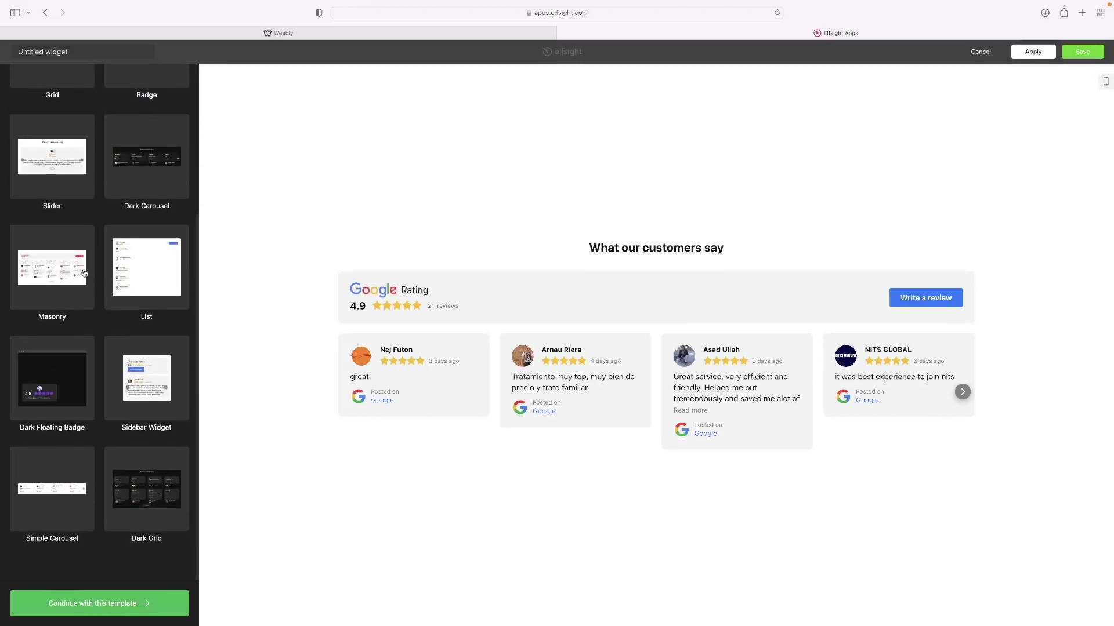
{"action": "scroll", "coordinate": [167, 222], "scroll_direction": "up", "scroll_amount": 4}
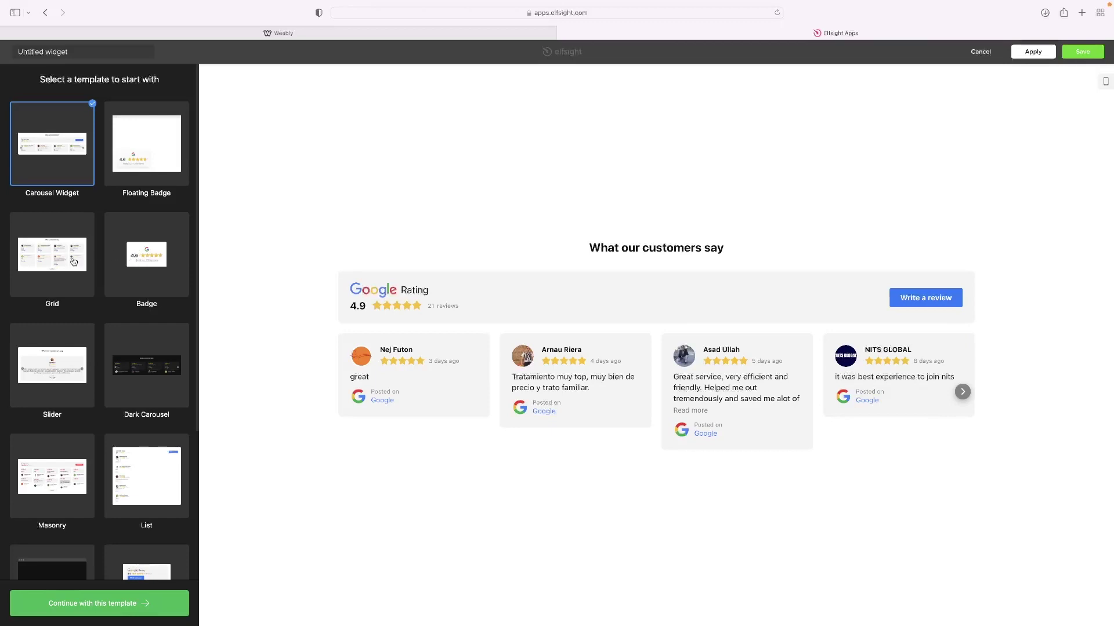
{"action": "left_click", "coordinate": [55, 266]}
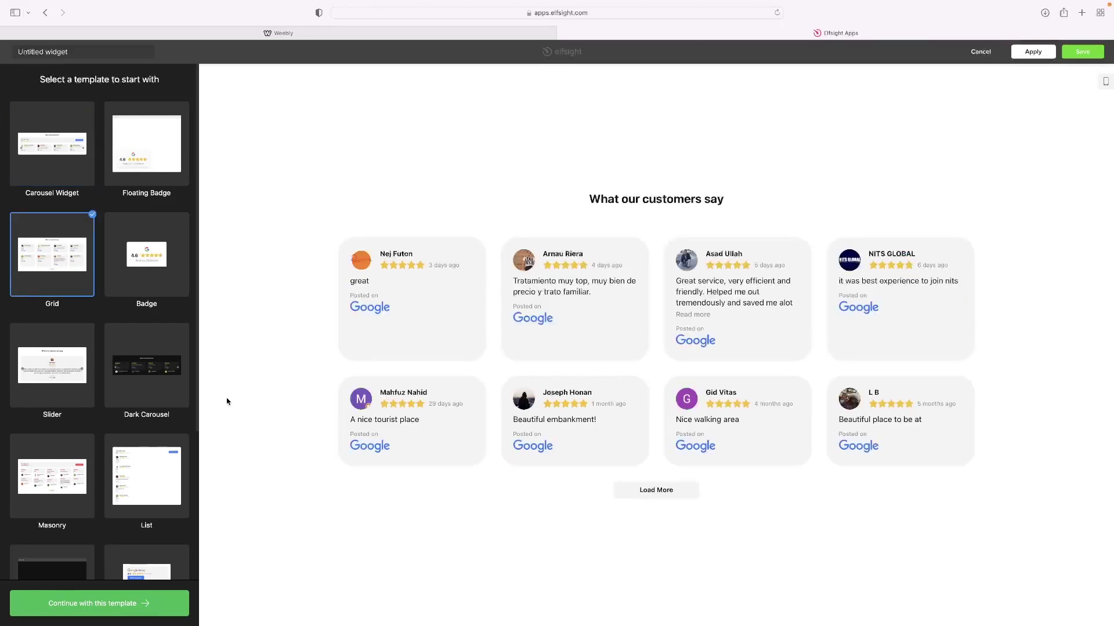
{"action": "left_click", "coordinate": [131, 610]}
Search for the business "bab haus" and set Bab Haus HQ Smoke Shop as the review source
{"action": "left_click", "coordinate": [104, 101]}
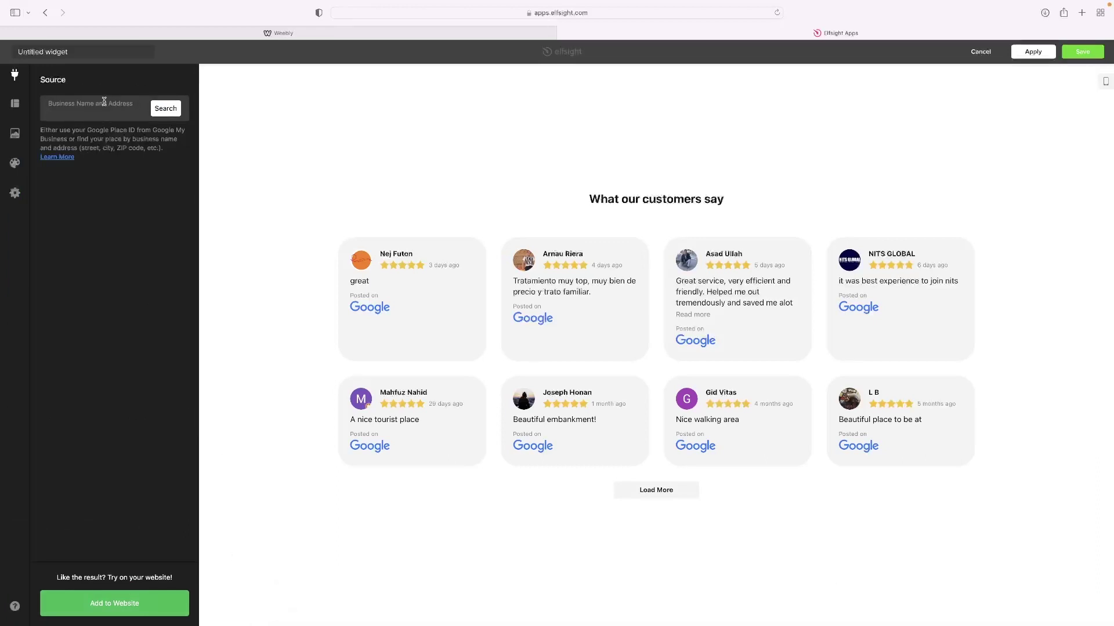
{"action": "type", "text": "bab haus"}
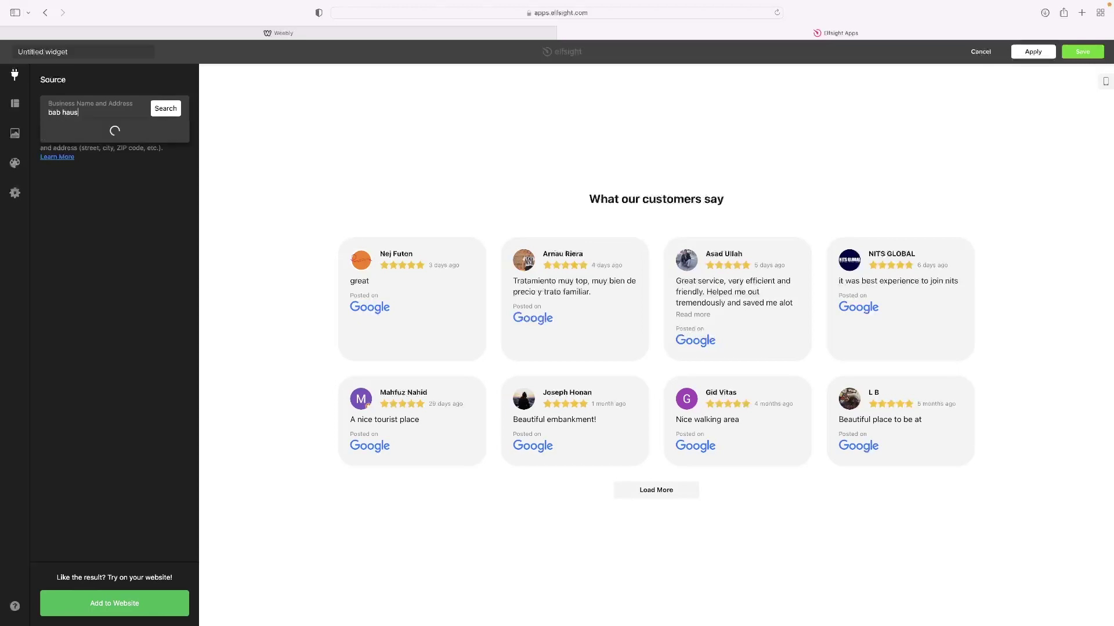
{"action": "left_click", "coordinate": [110, 157]}
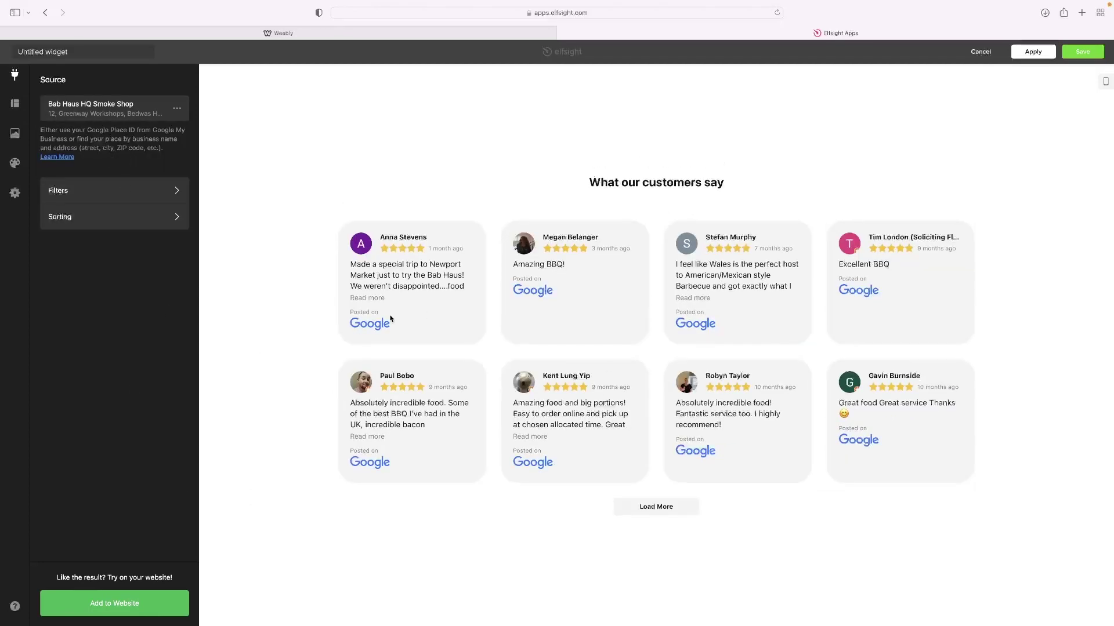
Check the layout and review options and try the reviews without author pictures
{"action": "left_click", "coordinate": [14, 103]}
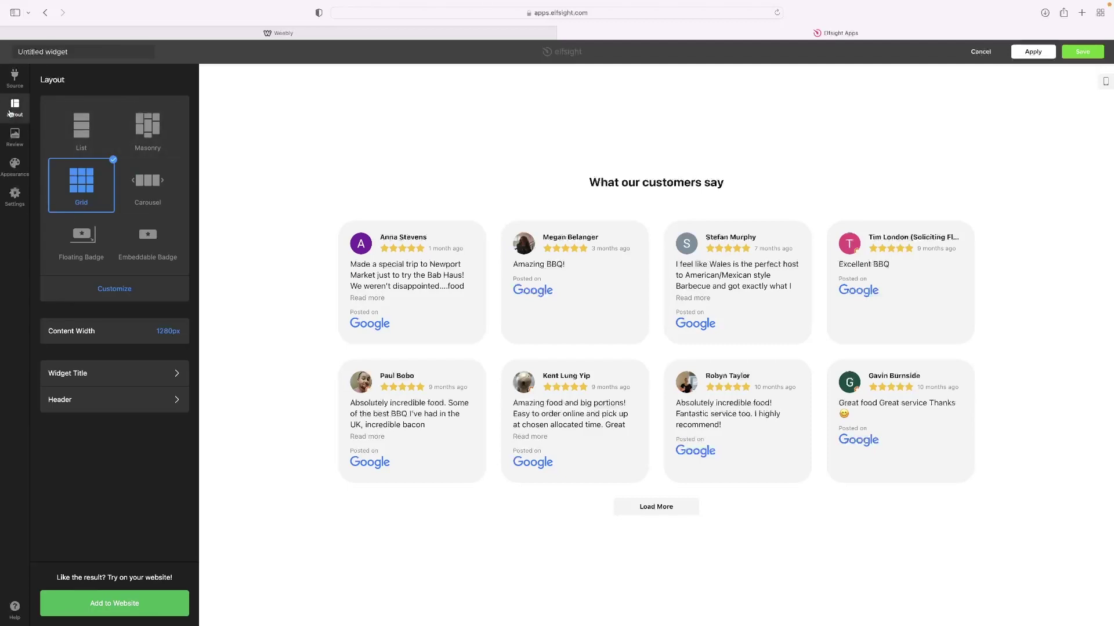
{"action": "left_click", "coordinate": [13, 146]}
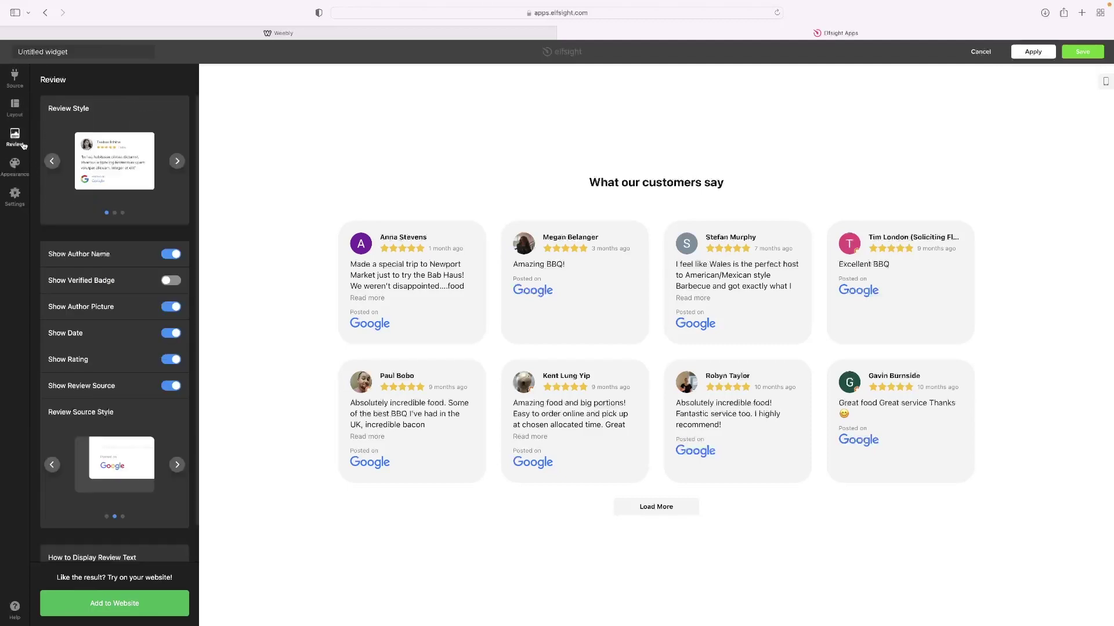
{"action": "left_click", "coordinate": [171, 308]}
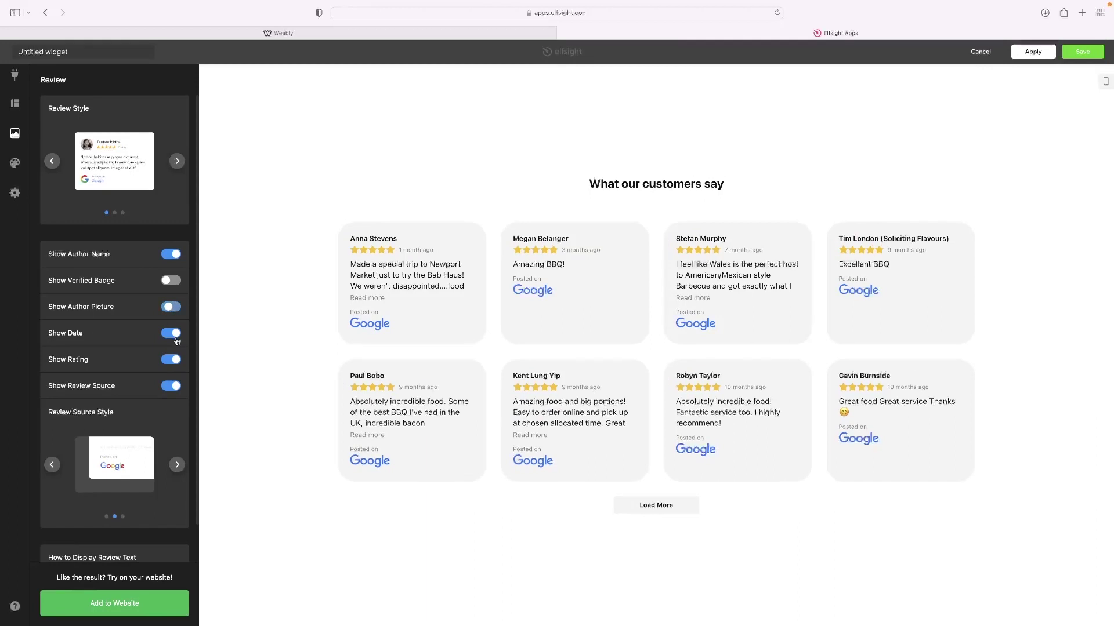
{"action": "left_click", "coordinate": [171, 309]}
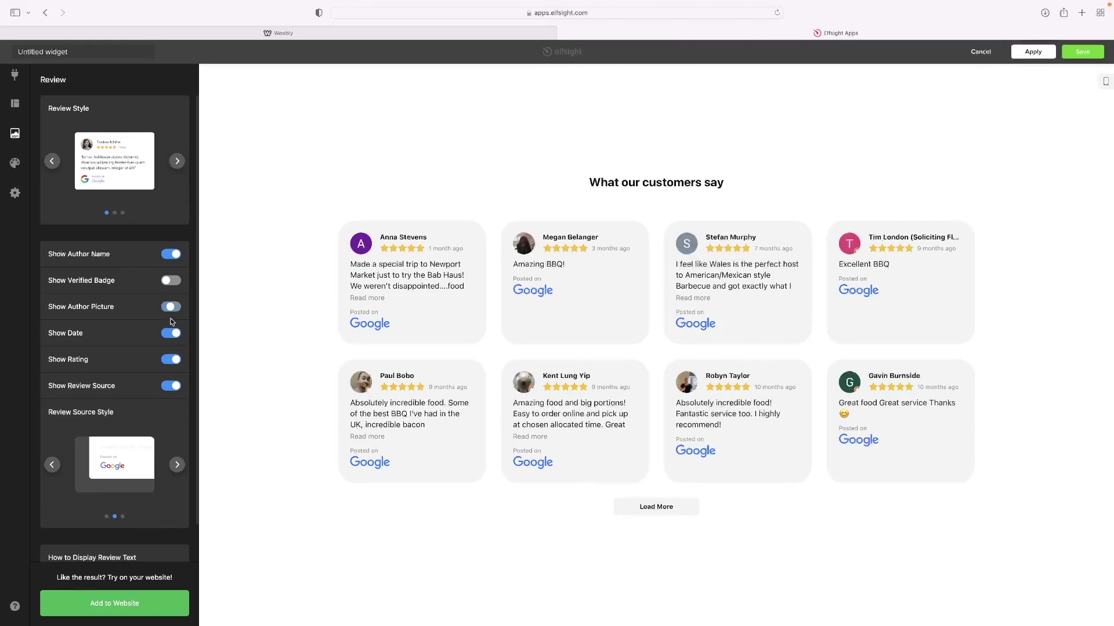
Set the widget's accent color to the bright red and save the widget
{"action": "left_click", "coordinate": [15, 167]}
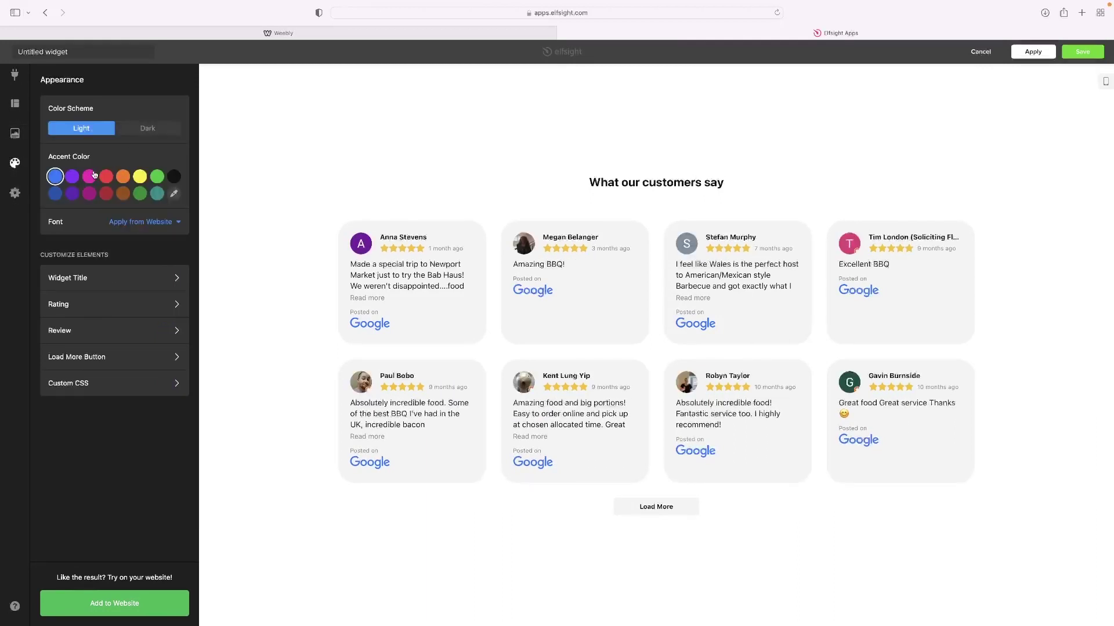
{"action": "left_click", "coordinate": [106, 176]}
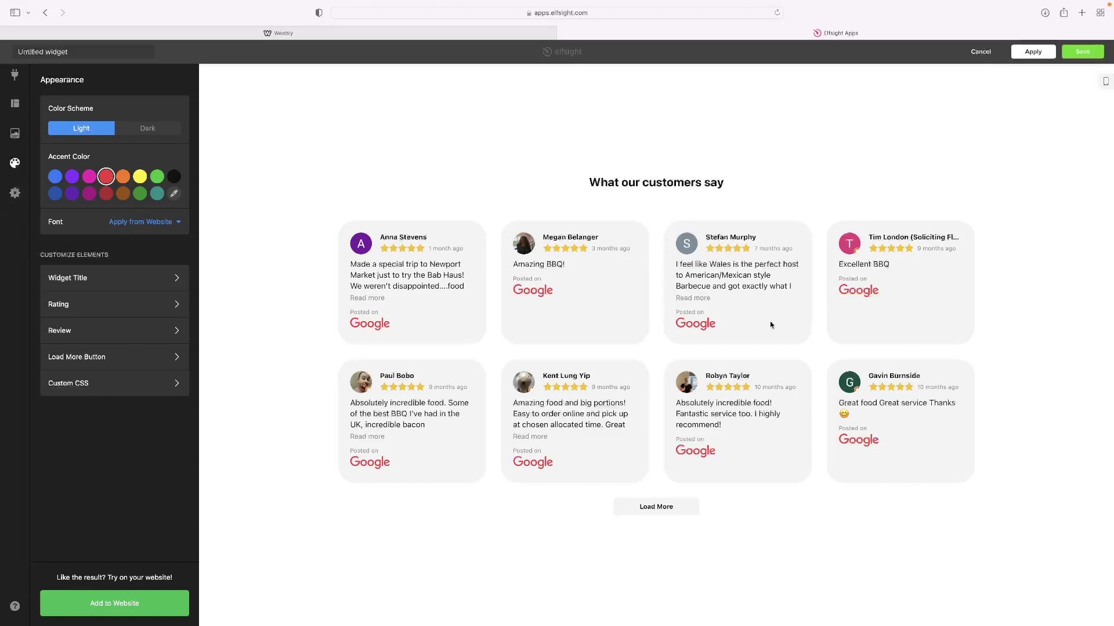
{"action": "left_click", "coordinate": [1082, 53]}
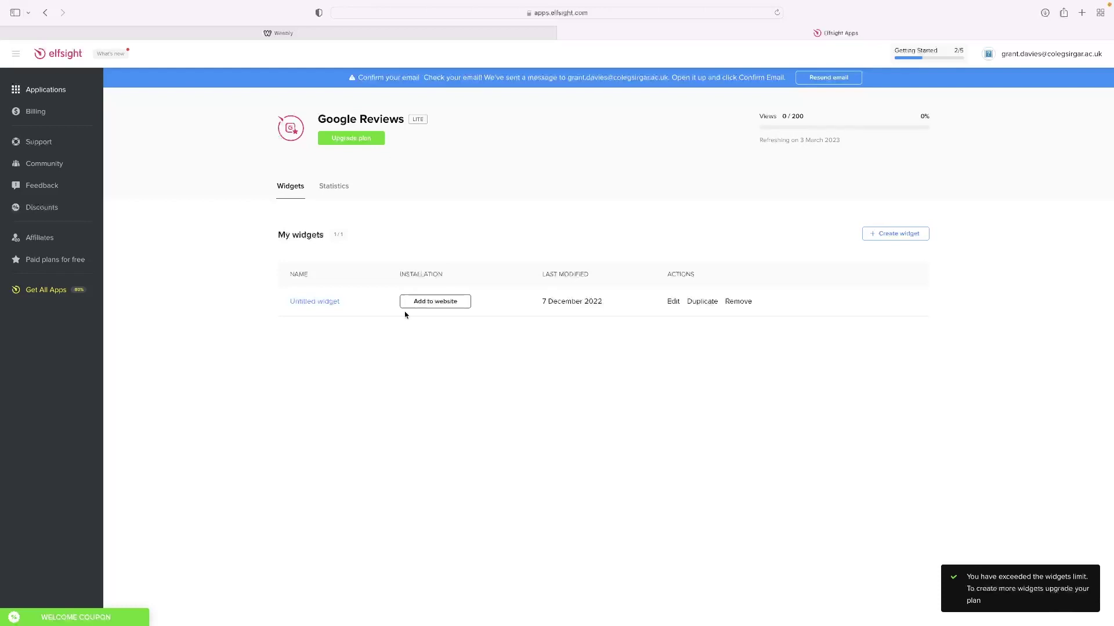
Copy the website installation code of the untitled Google Reviews widget
{"action": "left_click", "coordinate": [426, 309]}
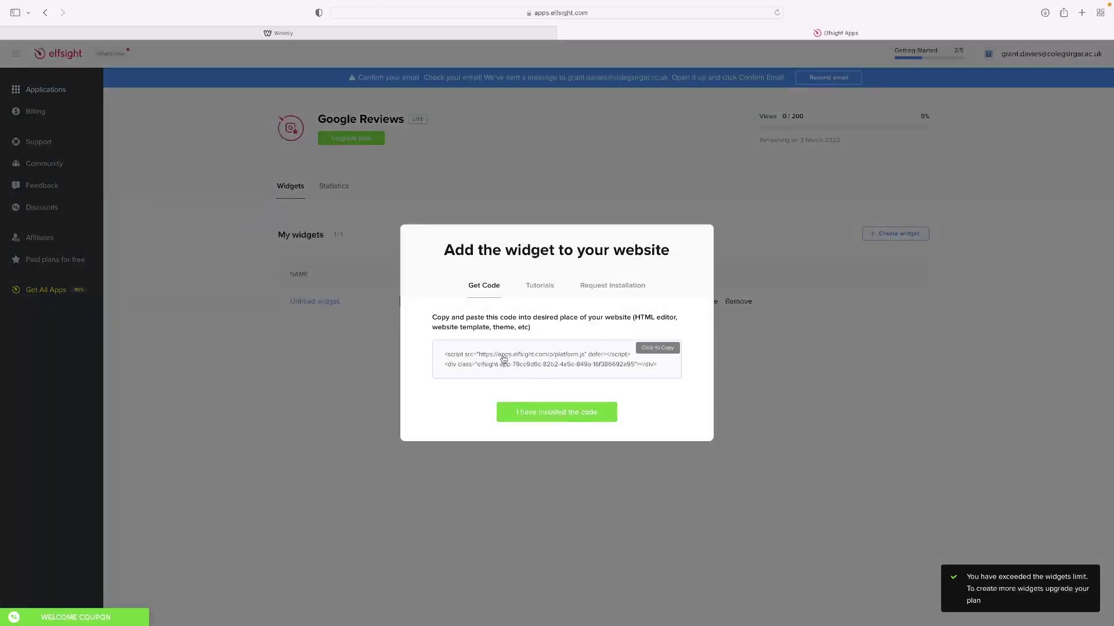
{"action": "left_click", "coordinate": [486, 359]}
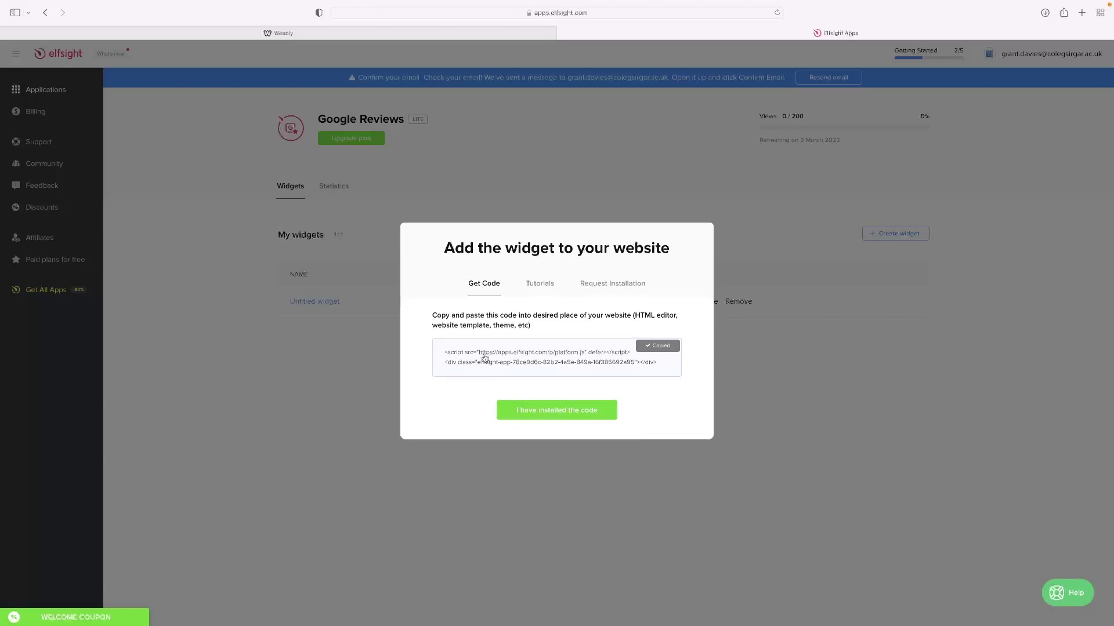
Switch to the Weebly editor, dismissing the domain name dialog, and place an Embed Code element above the Latest Expeditions heading
{"action": "left_click", "coordinate": [390, 32]}
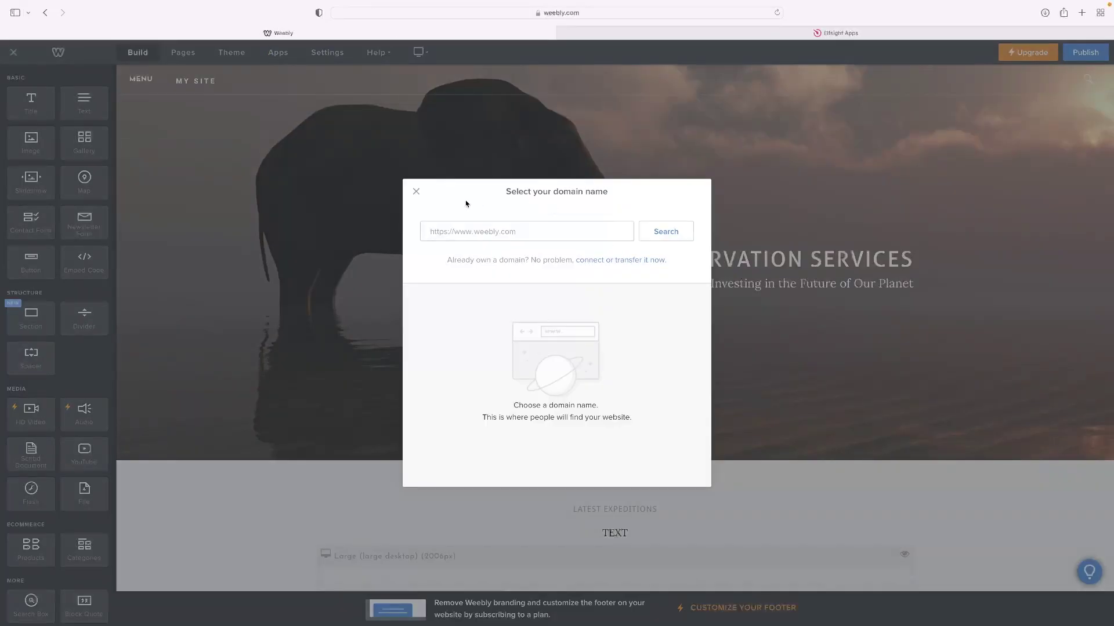
{"action": "left_click", "coordinate": [416, 192]}
{"action": "scroll", "coordinate": [543, 295], "scroll_direction": "down", "scroll_amount": 5}
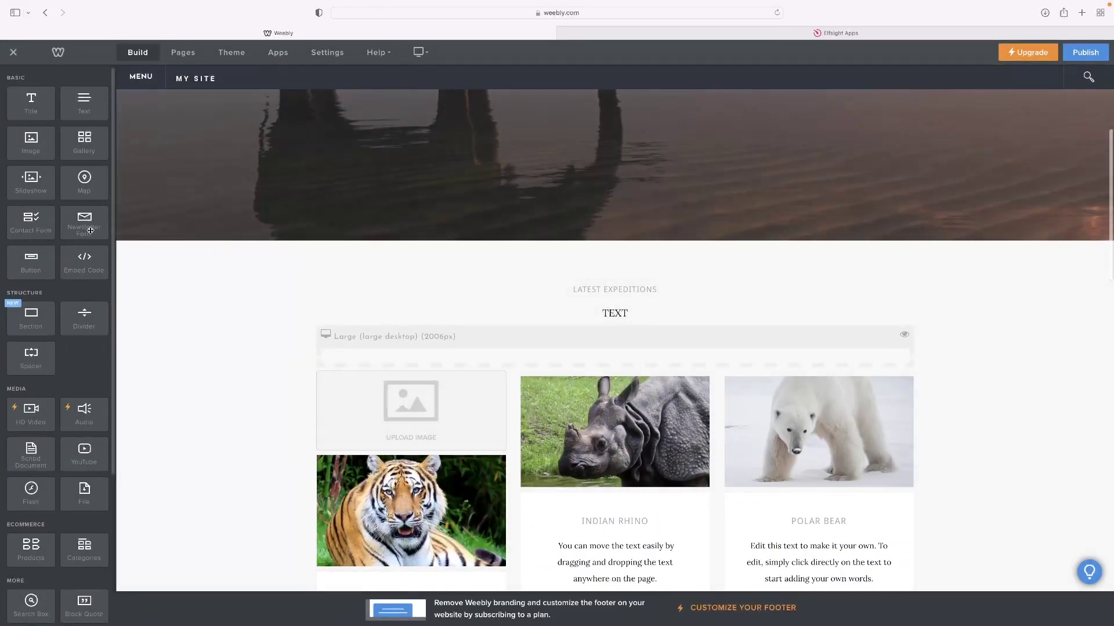
{"action": "scroll", "coordinate": [27, 406], "scroll_direction": "down", "scroll_amount": 3}
{"action": "scroll", "coordinate": [28, 403], "scroll_direction": "down", "scroll_amount": 3}
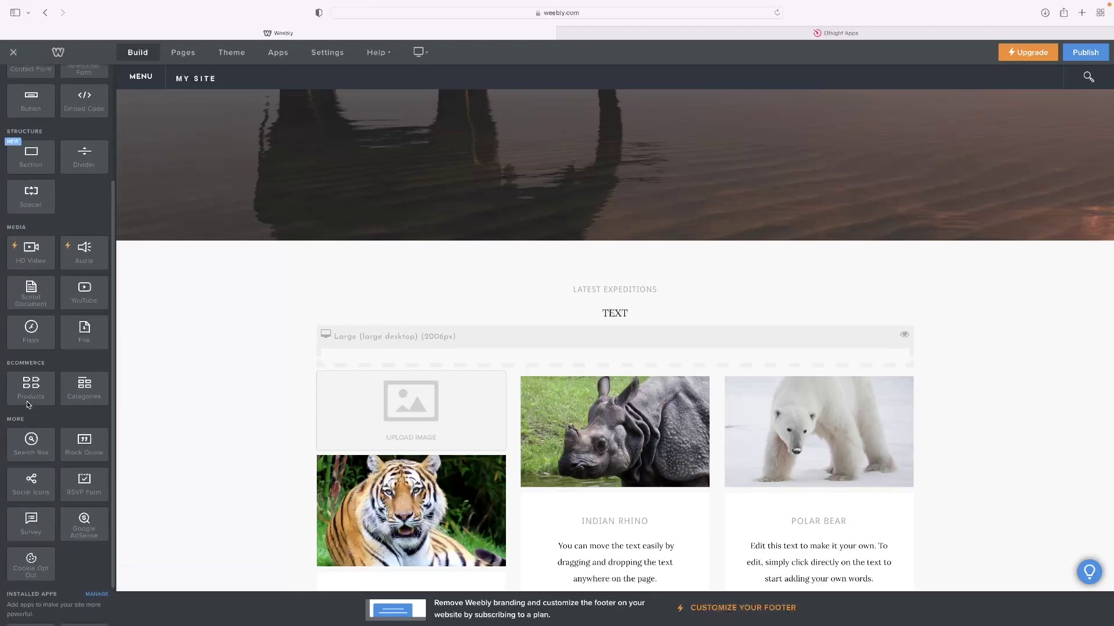
{"action": "scroll", "coordinate": [27, 401], "scroll_direction": "up", "scroll_amount": 6}
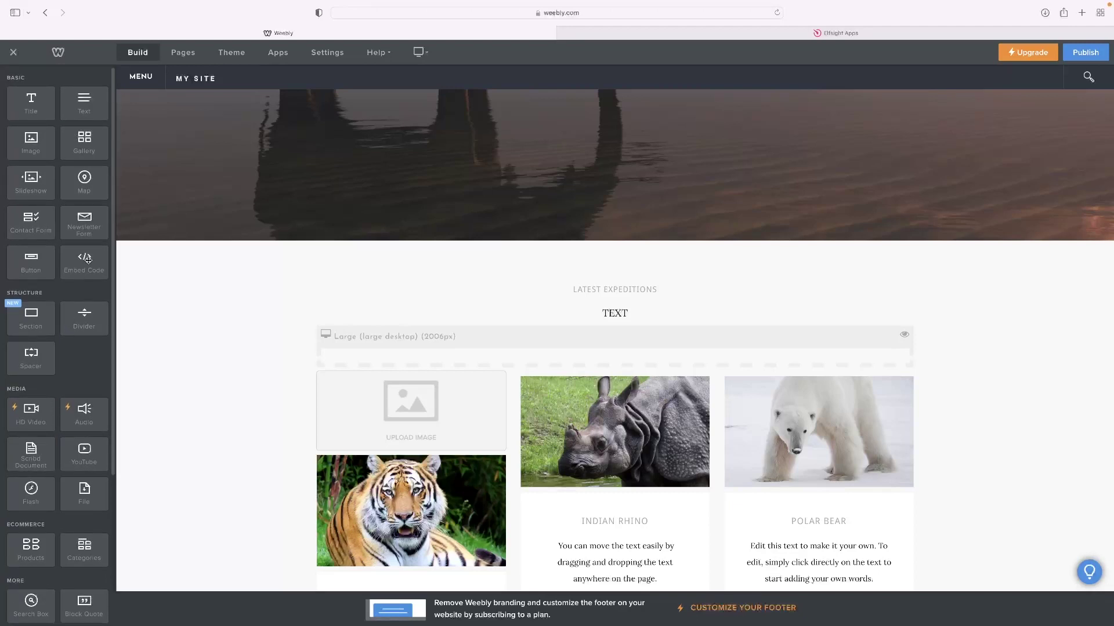
{"action": "left_click_drag", "start_coordinate": [88, 259], "coordinate": [585, 272]}
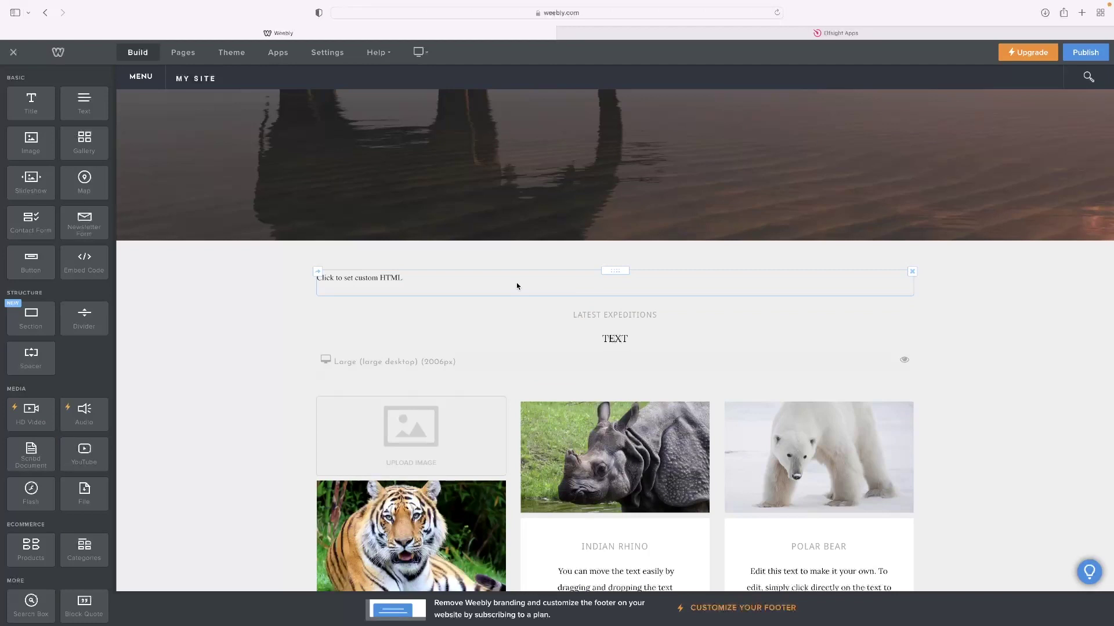
Replace the new element's placeholder with the copied Elfsight widget code as its custom HTML
{"action": "left_click", "coordinate": [516, 284]}
{"action": "left_click", "coordinate": [609, 341]}
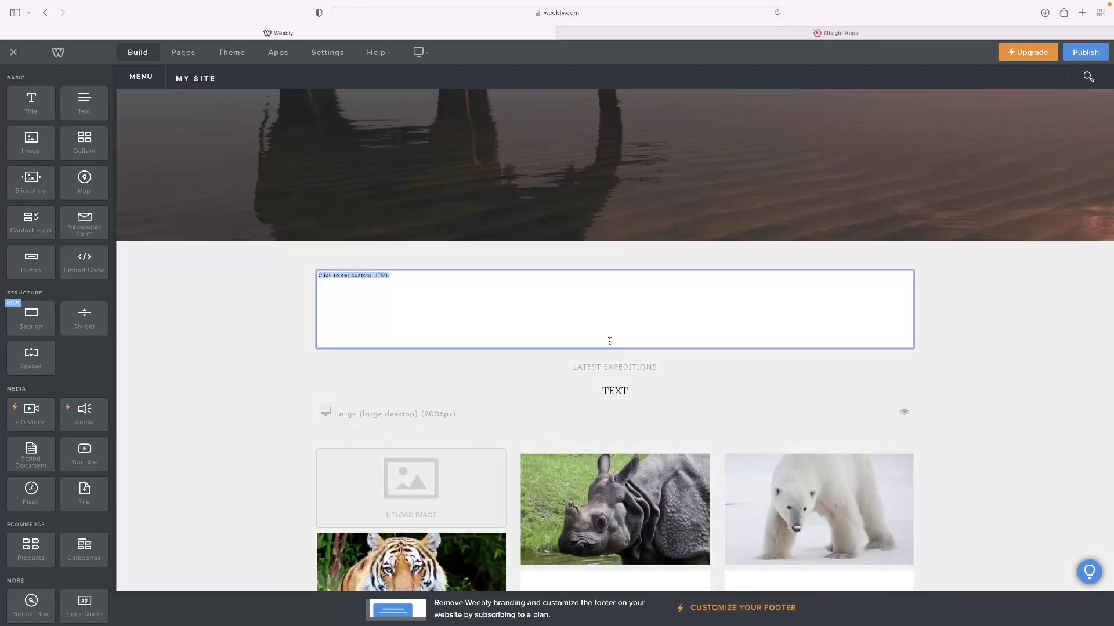
{"action": "type", "text": "<script src=\"https://apps.elfsight.com/p/platform.js\" defer></script> <div class=\"elfsight-app-78ce9d6c-82b2-4a5e-849a-16f386692a95\"></div>"}
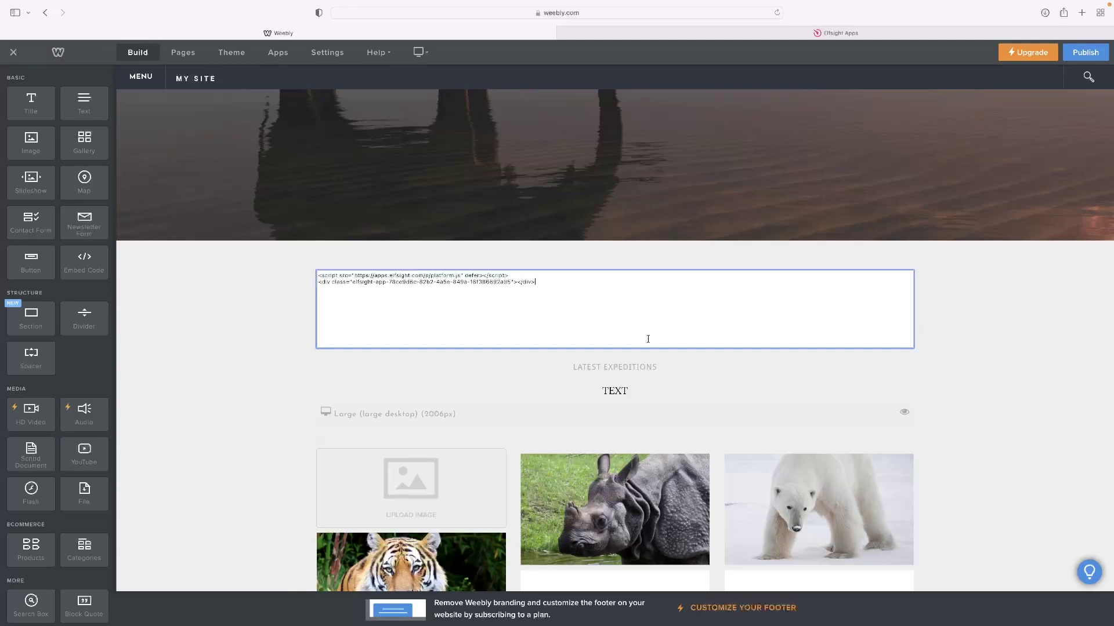
{"action": "left_click", "coordinate": [966, 317]}
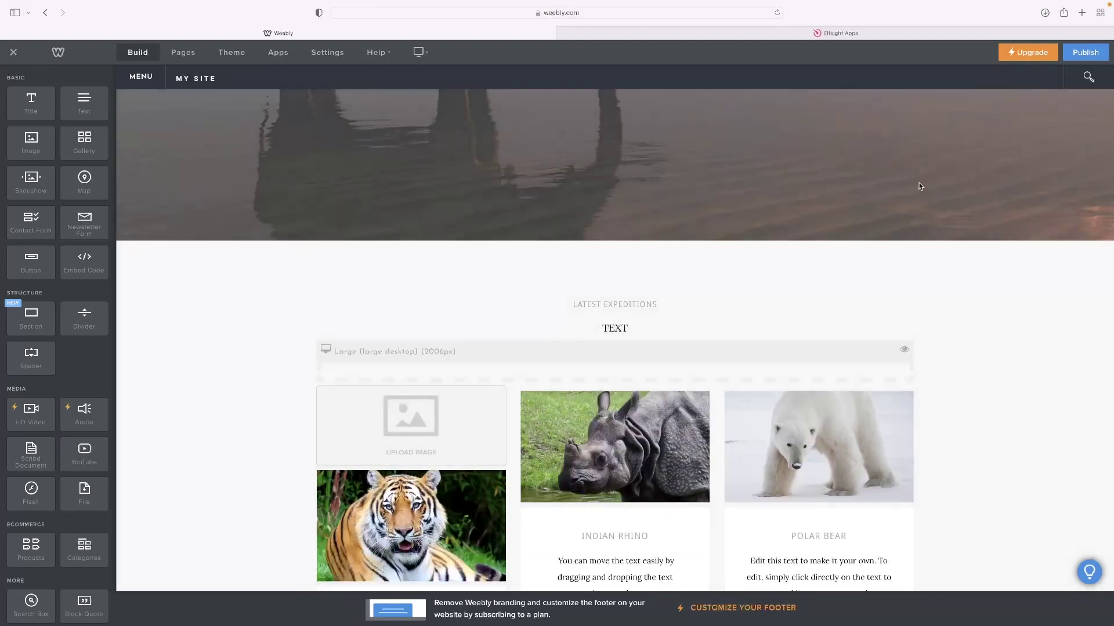
Reload the site editor, dismissing the domain name dialog, and inspect the embedded reviews widget below the banner
{"action": "left_click", "coordinate": [777, 13]}
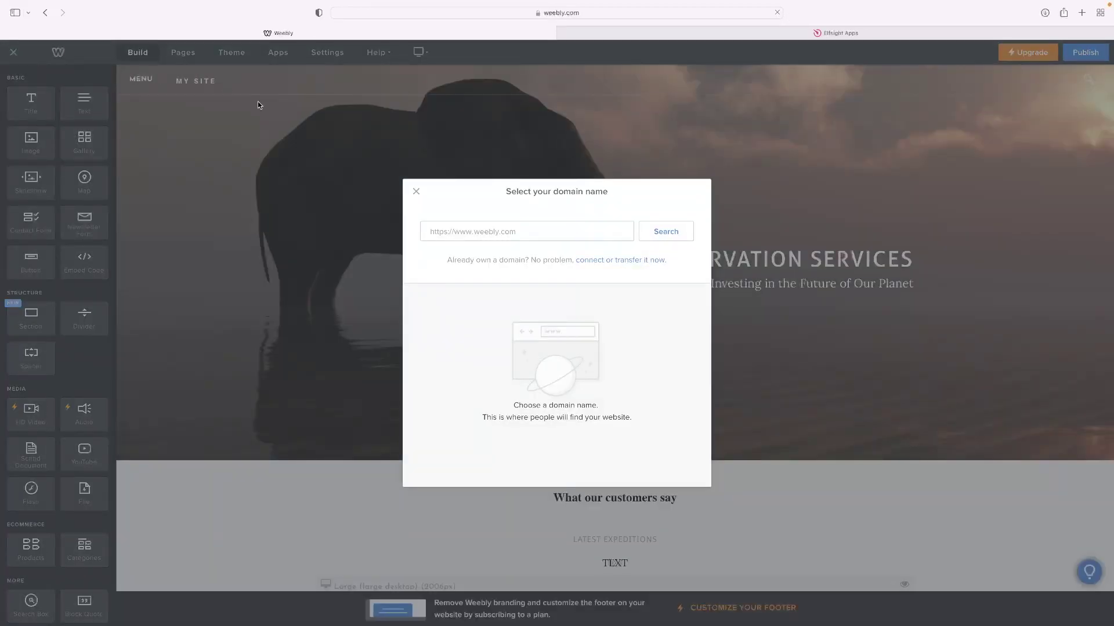
{"action": "left_click", "coordinate": [416, 190]}
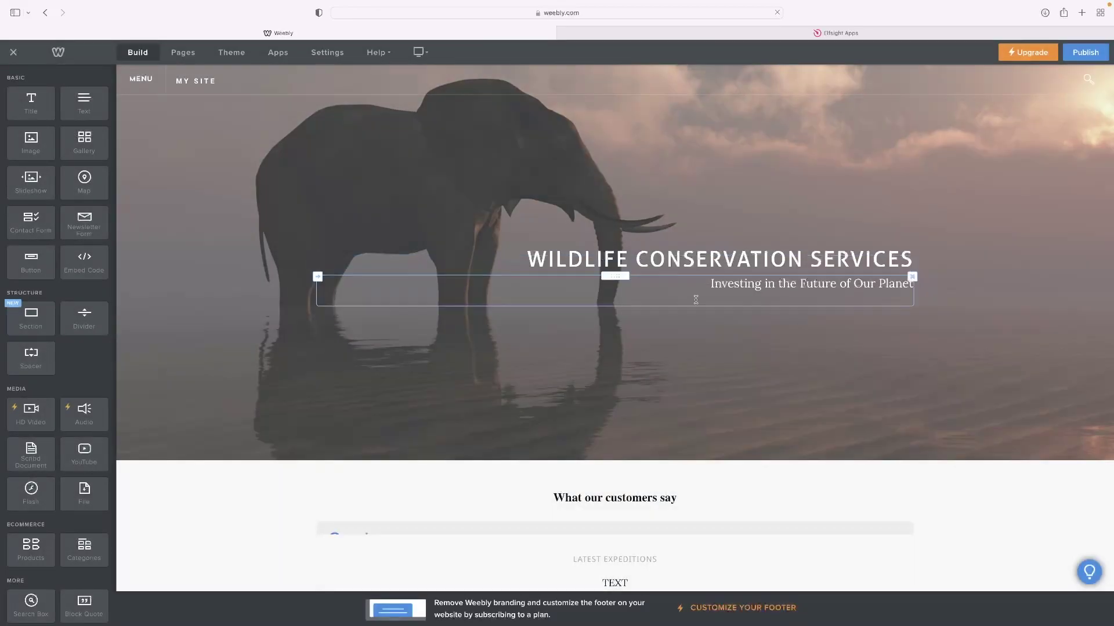
{"action": "scroll", "coordinate": [699, 310], "scroll_direction": "down", "scroll_amount": 3}
{"action": "scroll", "coordinate": [700, 310], "scroll_direction": "down", "scroll_amount": 3}
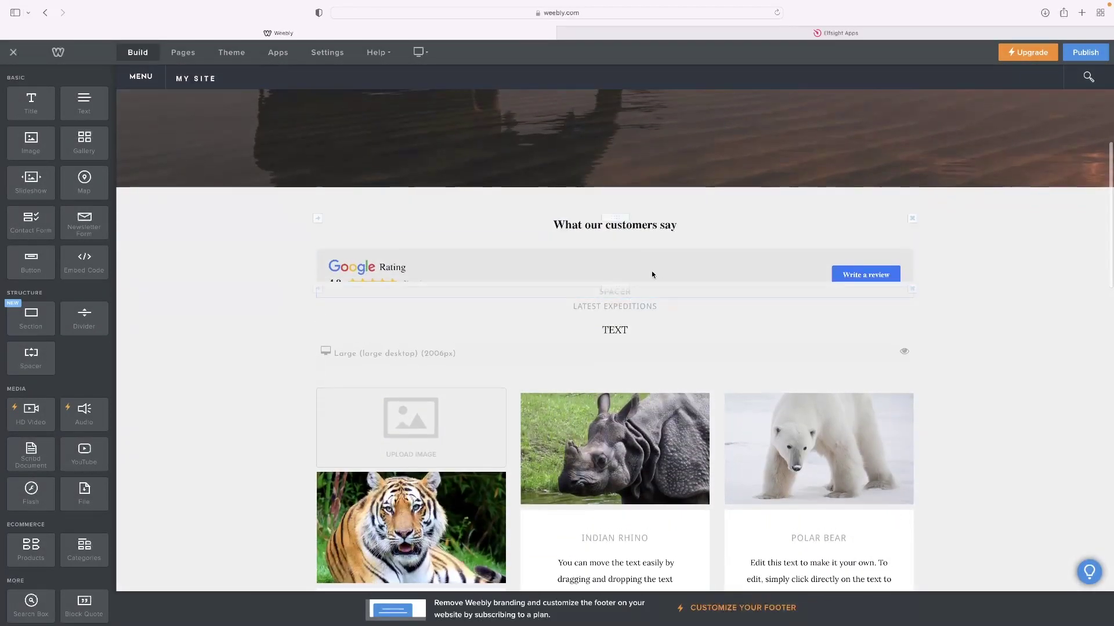